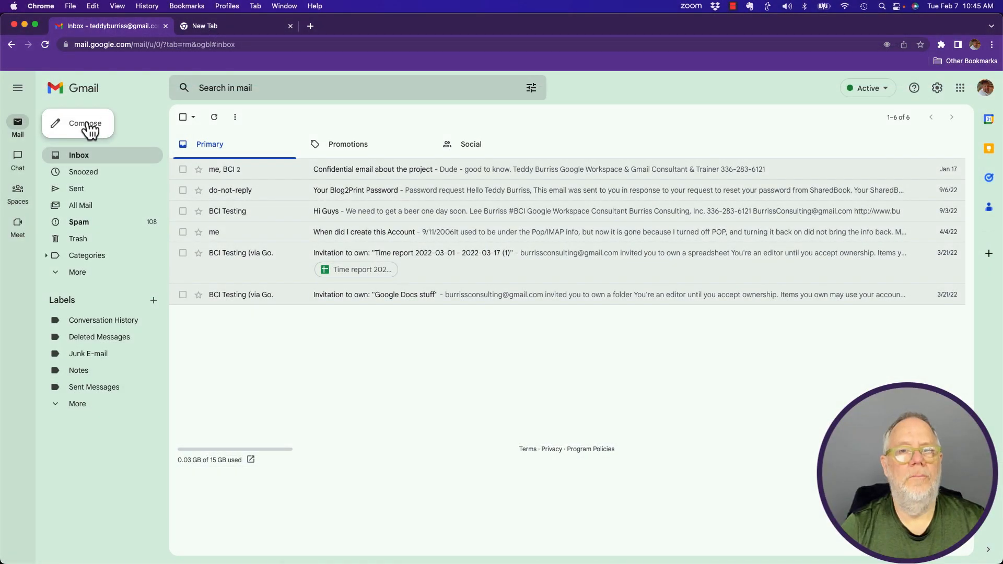
# Step: Start a maximized new message, add the BCI Testing contact from 'burri' autocomplete, then remove it
pyautogui.click(90, 129)
pyautogui.click(947, 241)
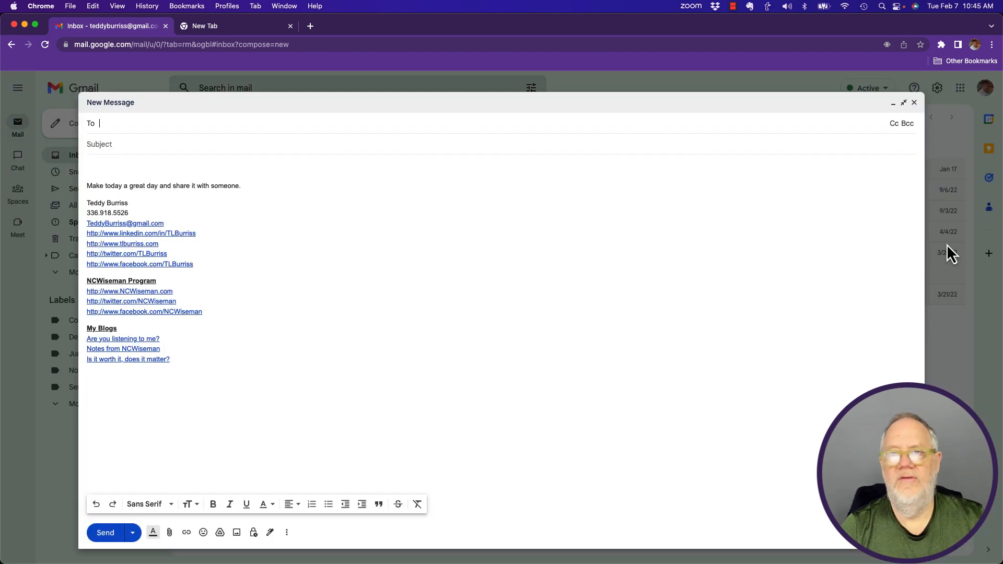
pyautogui.write('burriss')
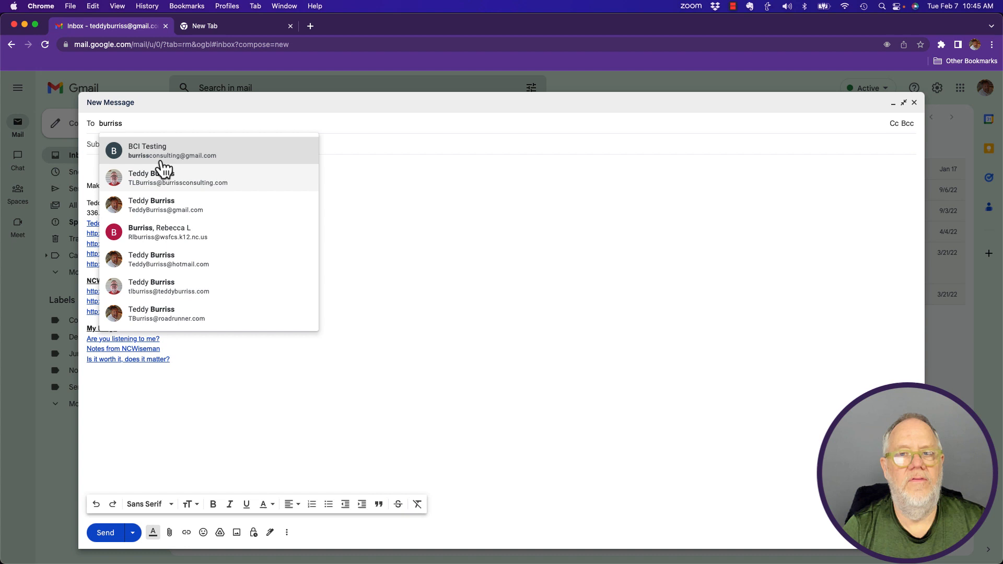
pyautogui.click(142, 148)
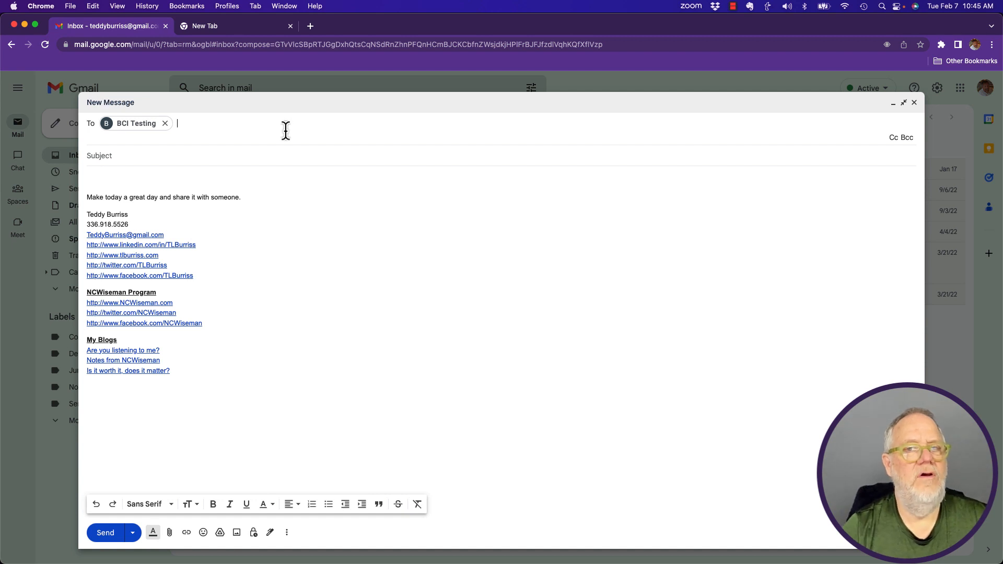
pyautogui.moveTo(153, 120)
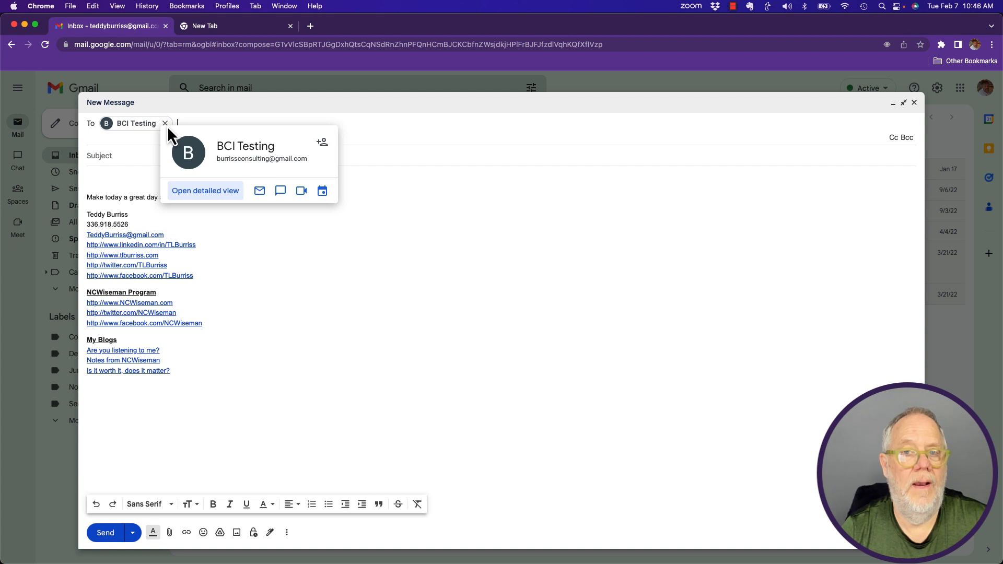
pyautogui.click(167, 124)
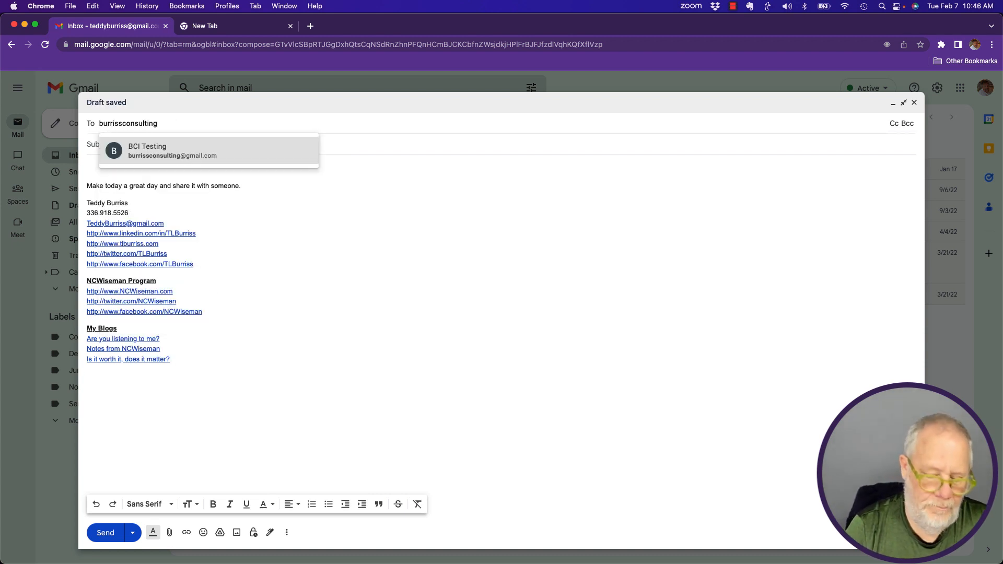
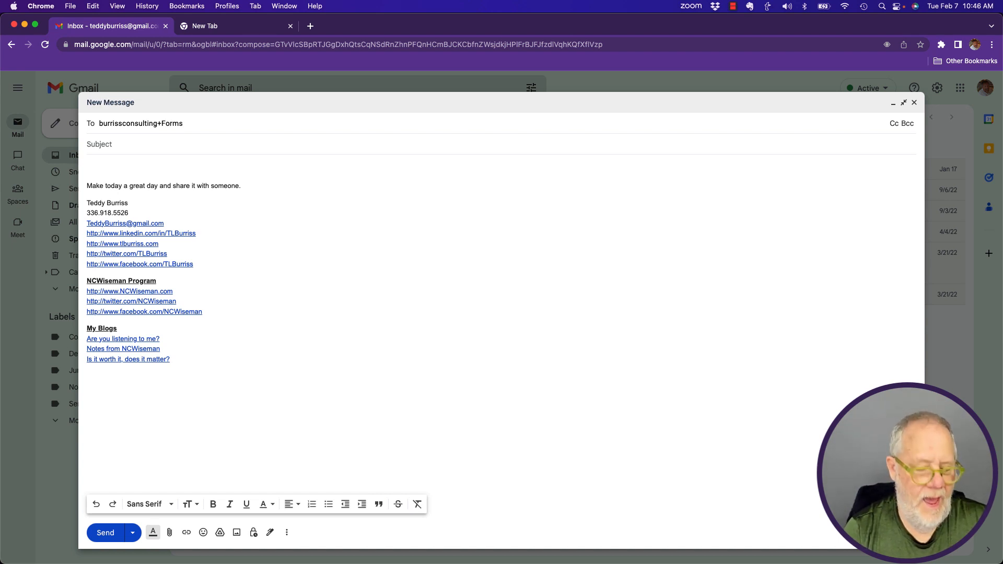
# Step: Address the message to the account's +Forms alias, subject 'testing', body 'I need help with Google Forms', and send
pyautogui.press('Tab')
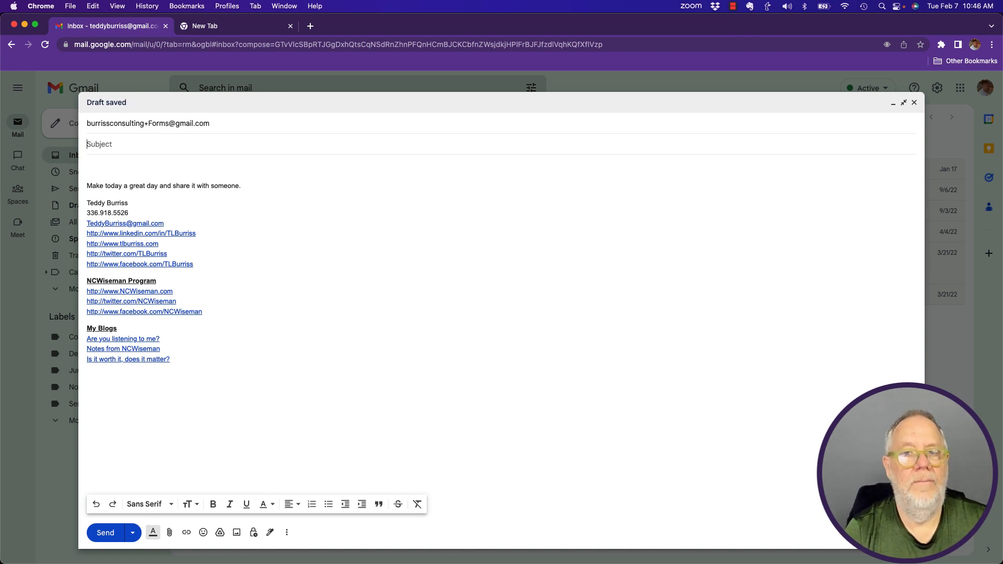
pyautogui.write('testing')
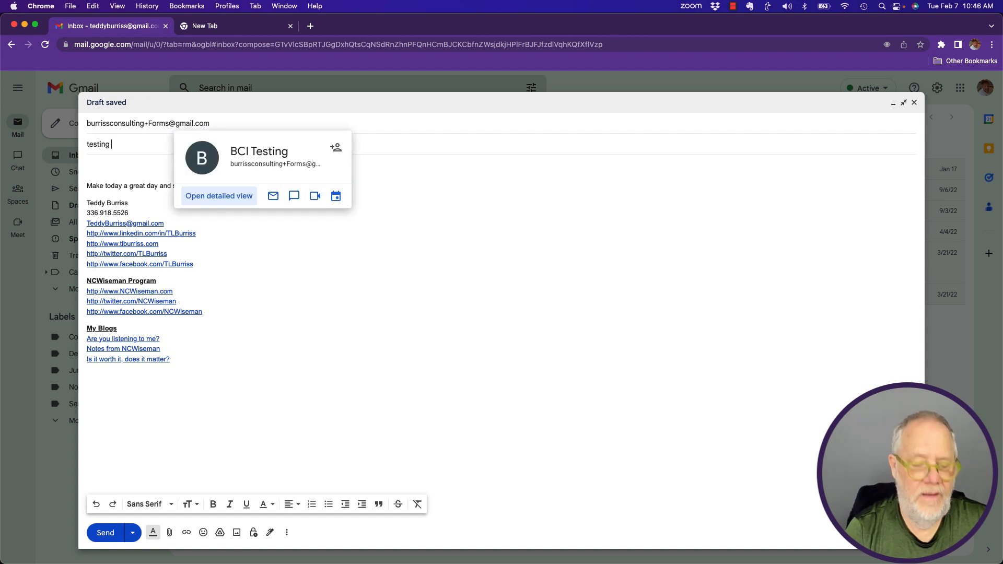
pyautogui.press('Tab')
pyautogui.write('I need h')
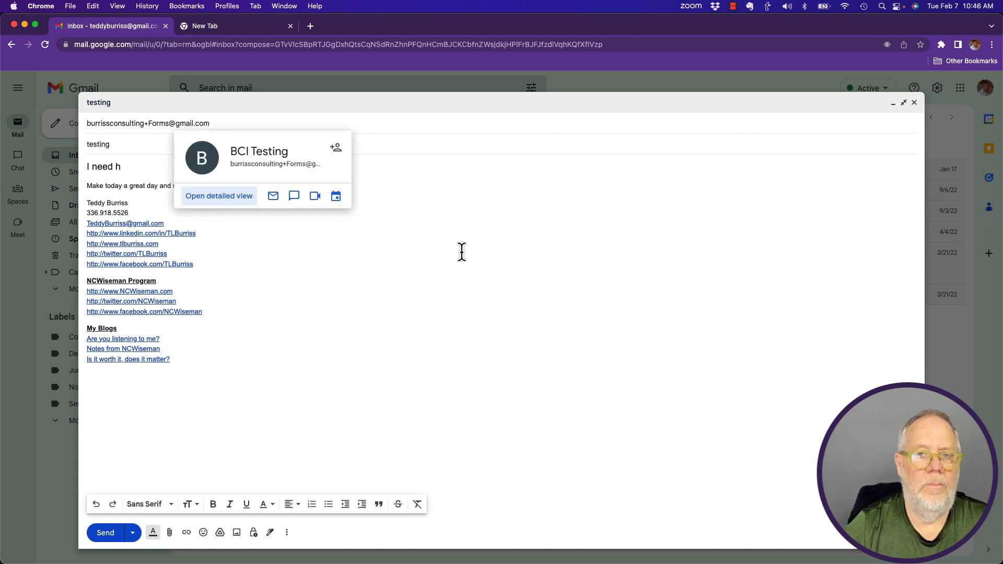
pyautogui.write('elp with ')
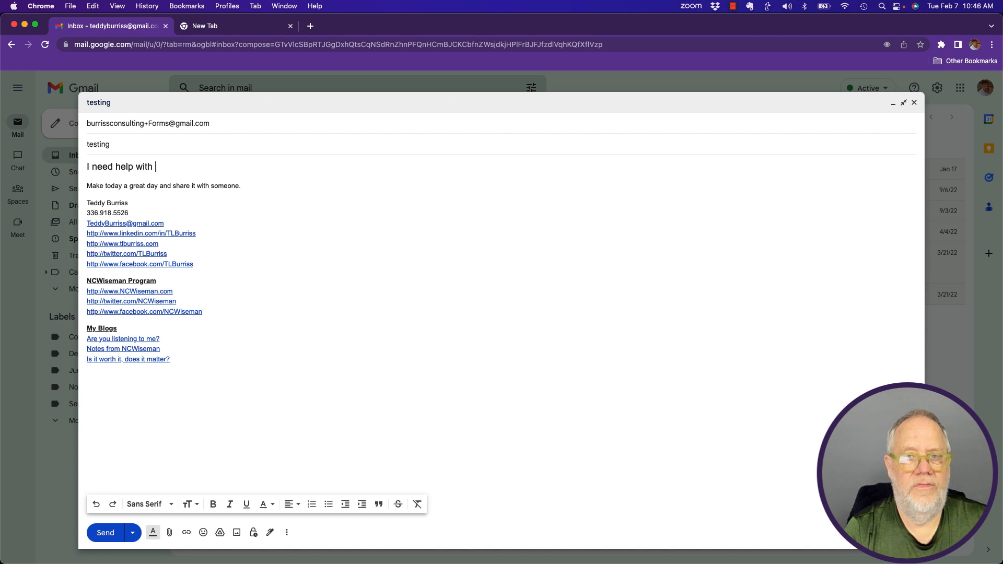
pyautogui.write('Google Forms')
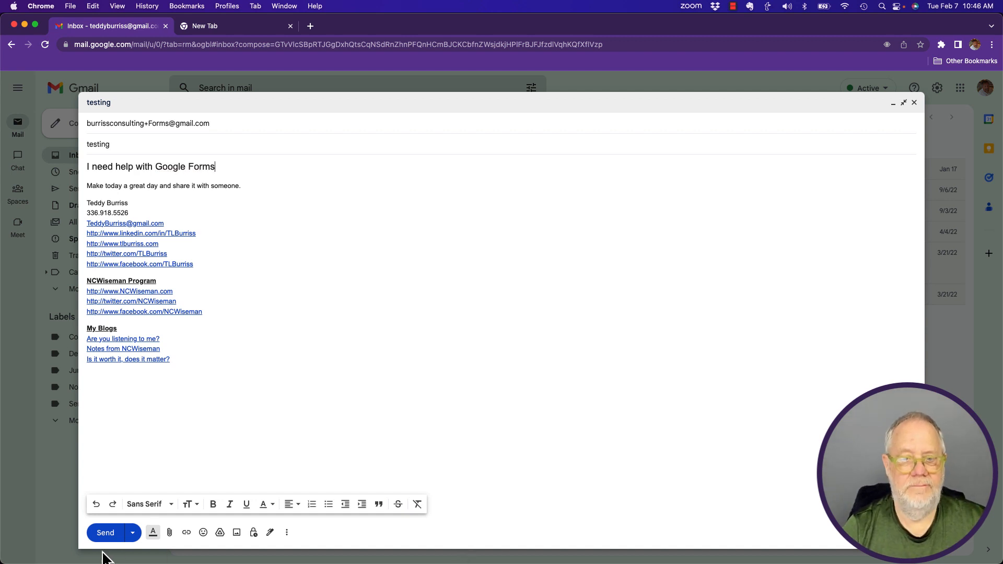
pyautogui.click(103, 536)
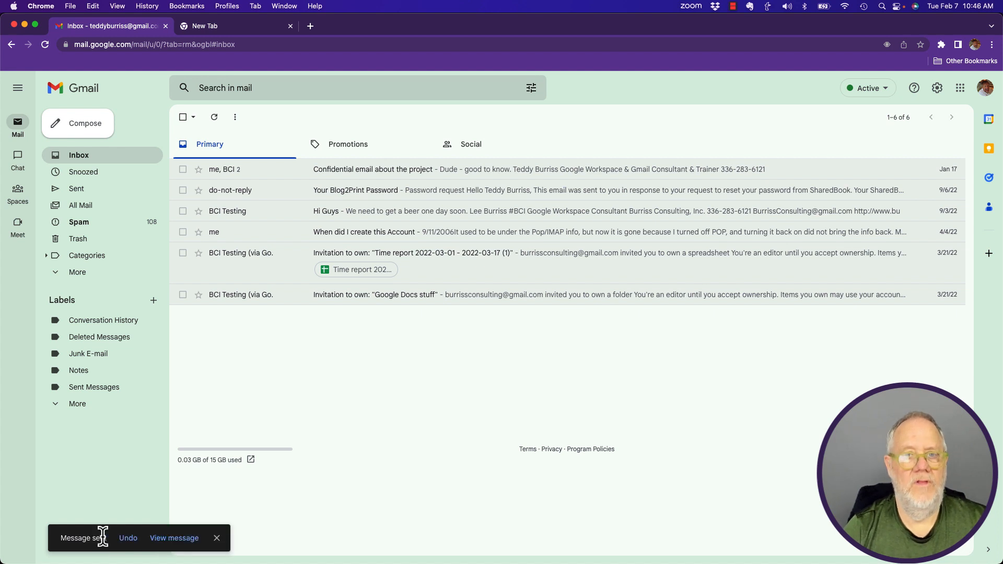
# Step: Check the testing email in Sent Mail, then switch to the receiving account's browser profile
pyautogui.click(79, 191)
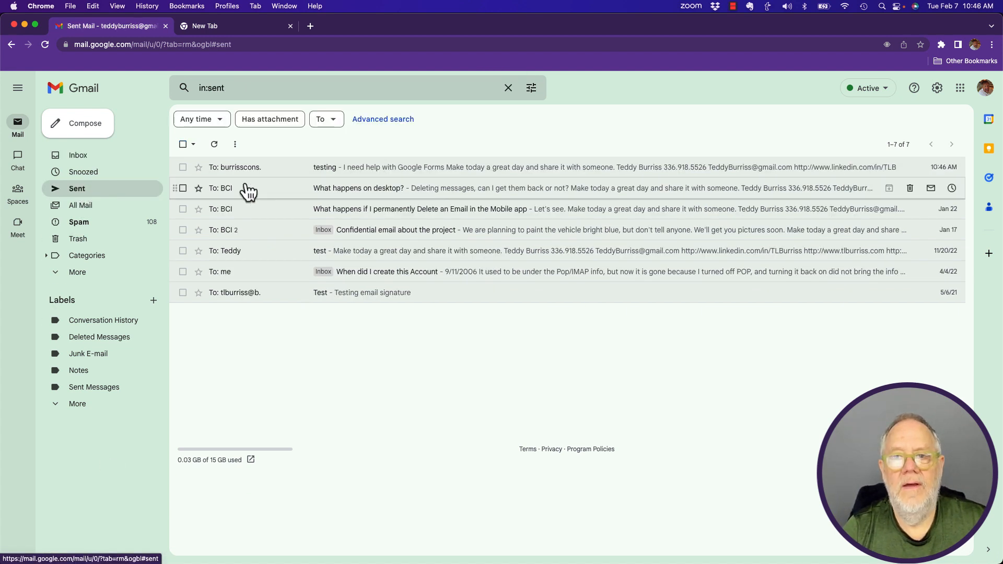
pyautogui.click(258, 169)
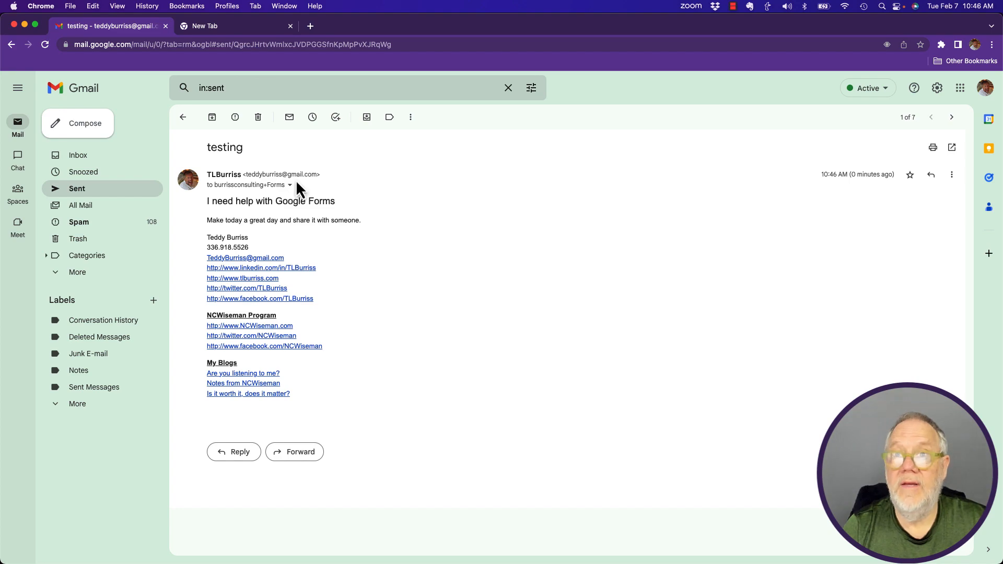
pyautogui.click(229, 7)
pyautogui.click(261, 22)
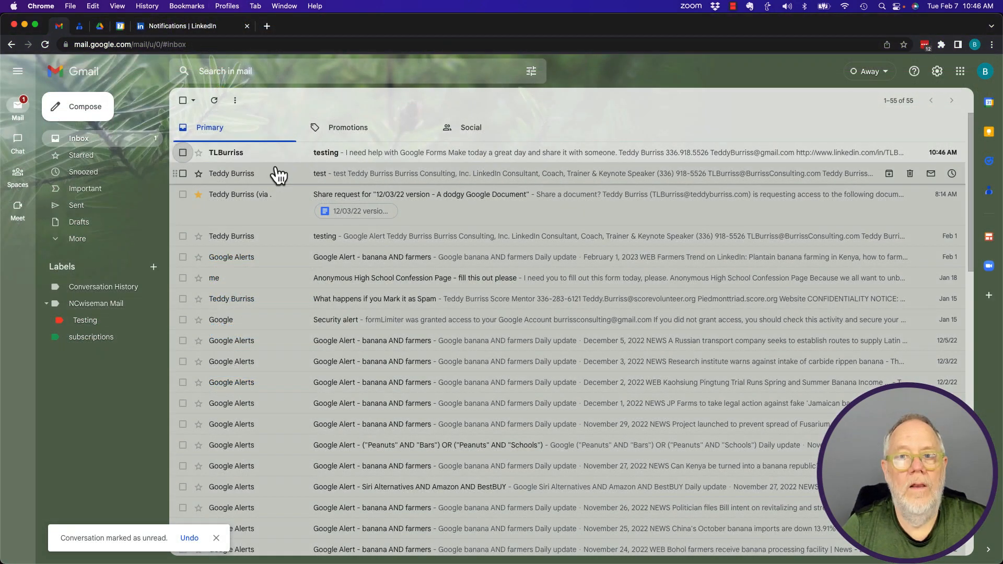
# Step: Open the received testing email and highlight '+Forms' in its recipient address
pyautogui.click(227, 152)
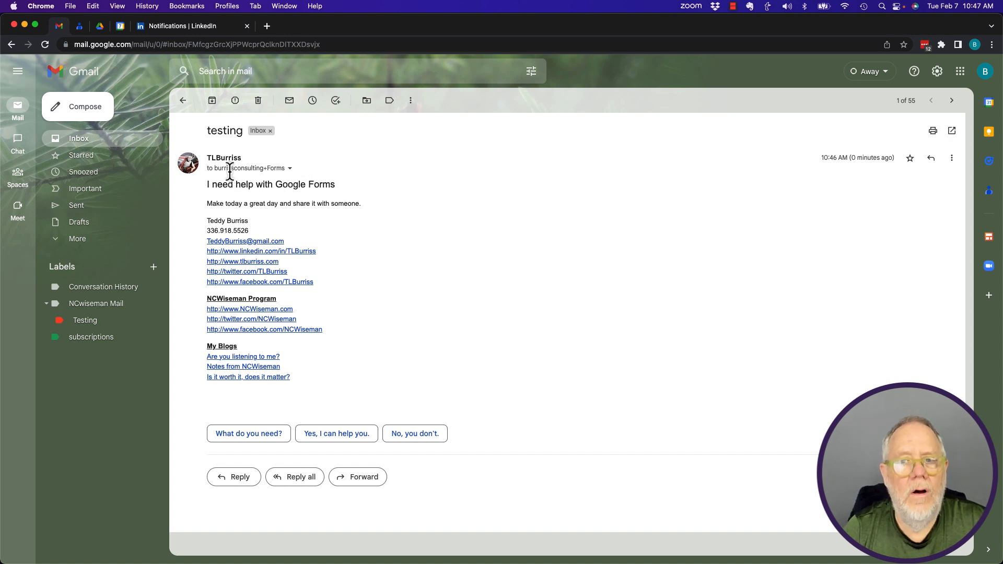
pyautogui.moveTo(231, 168)
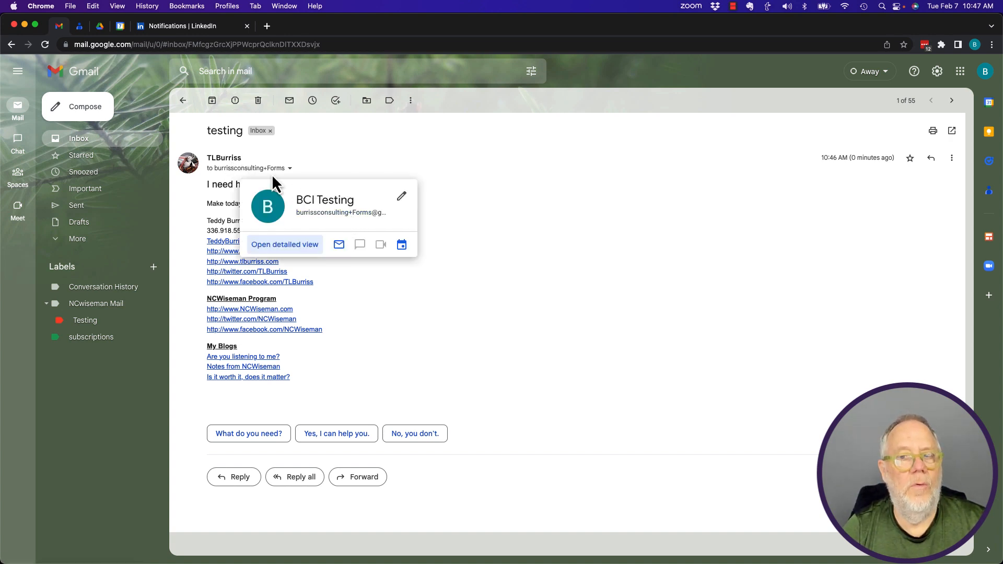
pyautogui.moveTo(273, 169)
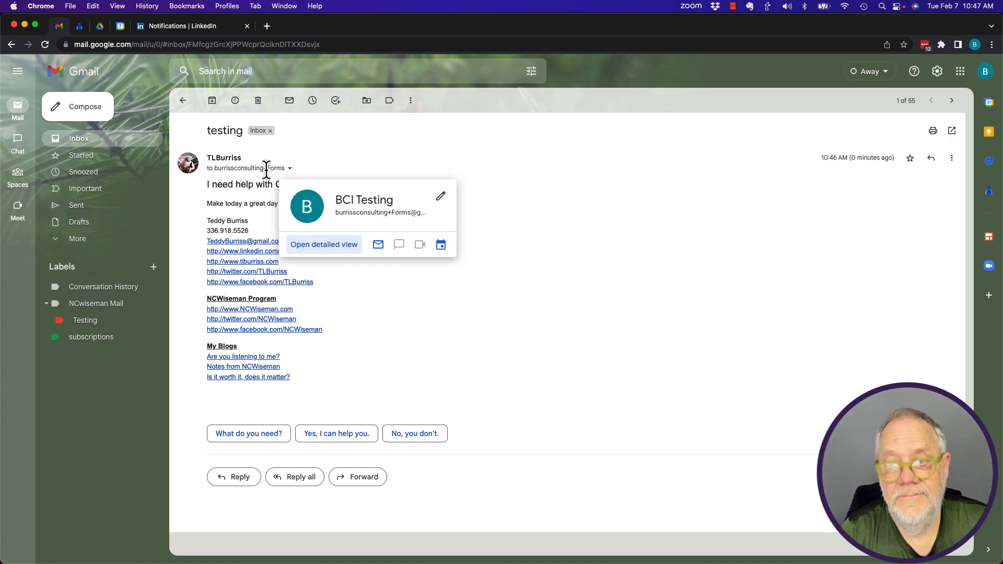
pyautogui.moveTo(263, 168); pyautogui.dragTo(286, 168)
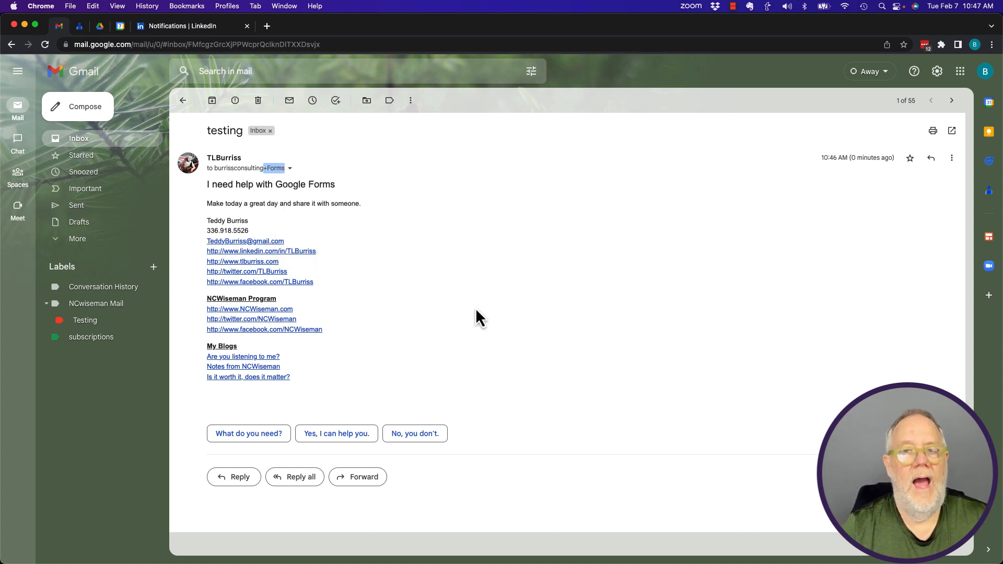
# Step: Start a maximized new draft and type the base account address in its body
pyautogui.click(89, 110)
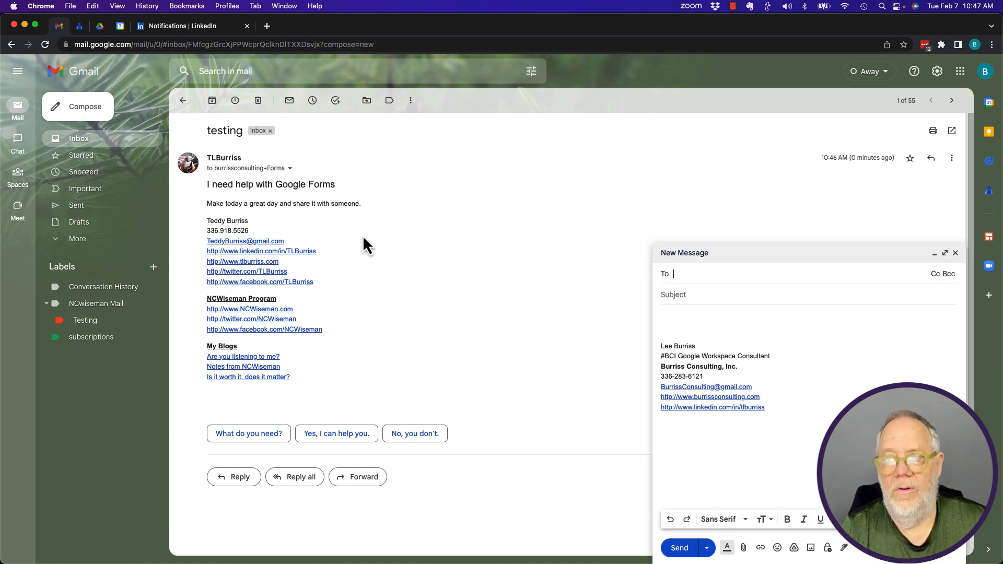
pyautogui.click(945, 255)
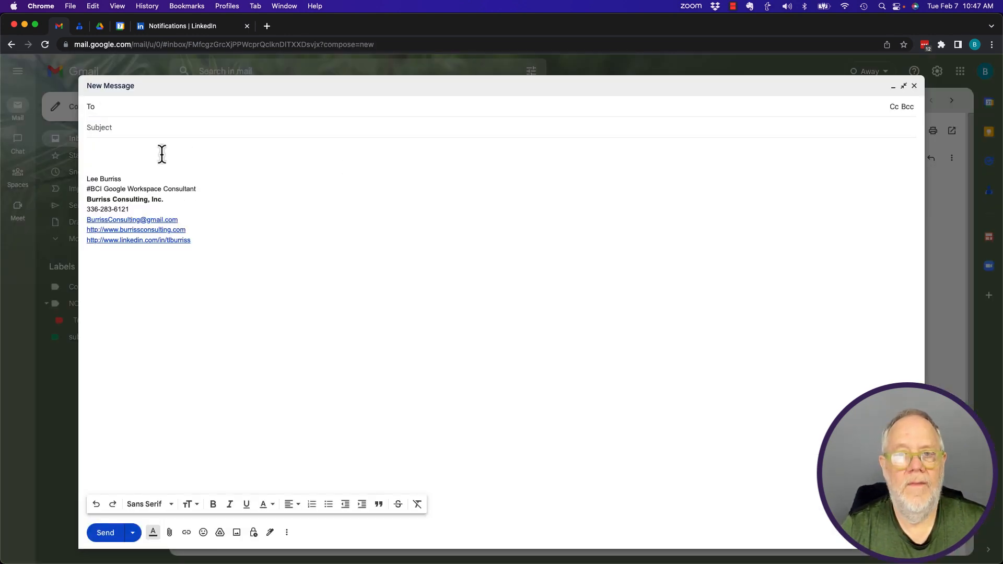
pyautogui.click(119, 151)
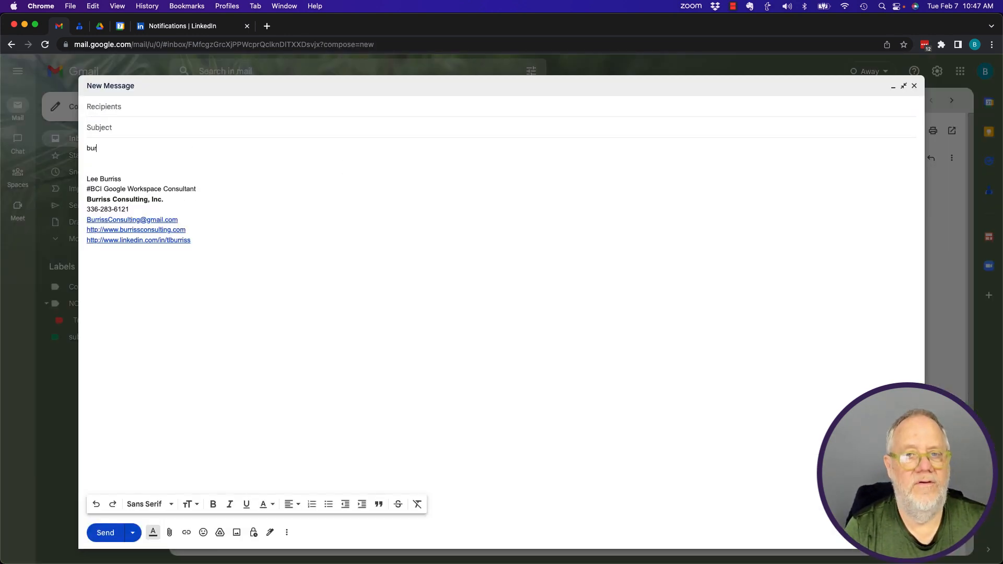
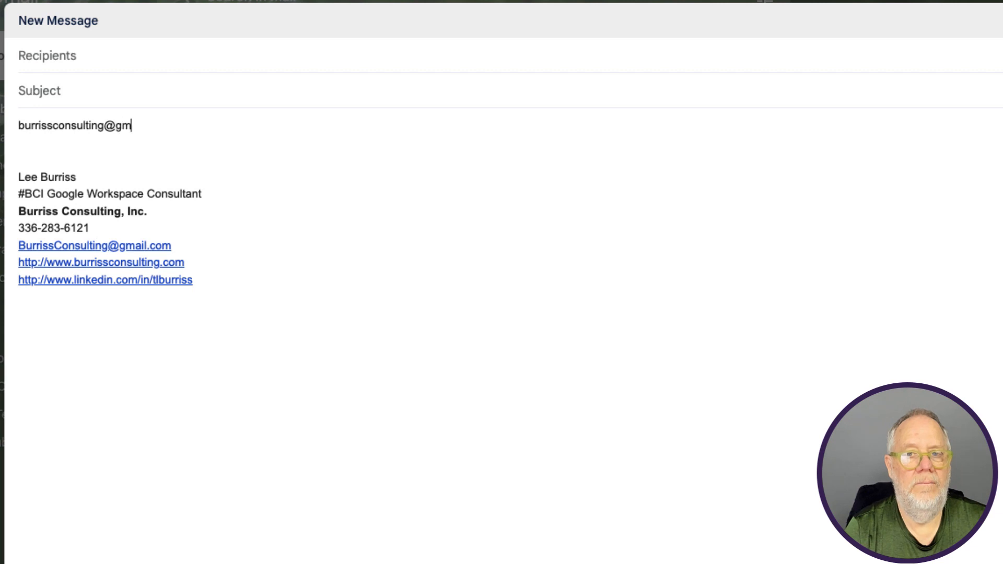
pyautogui.press('Return')
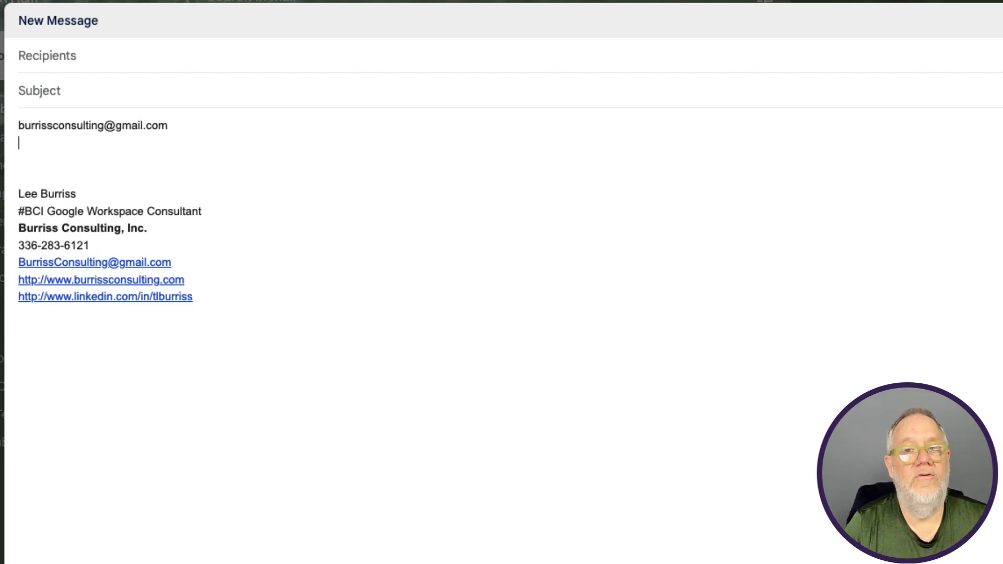
# Step: Paste a copy of the address line and insert '+Forms' before the @
pyautogui.press('Up')
pyautogui.hotkey('shift', 'End')
pyautogui.hotkey('ctrl', 'c')
pyautogui.press('Down')
pyautogui.press('Down')
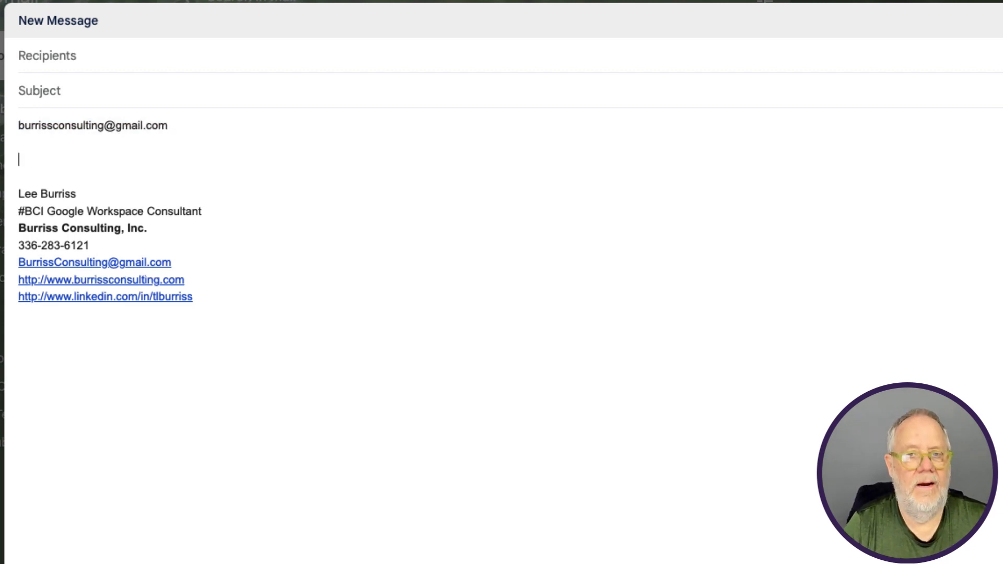
pyautogui.hotkey('ctrl', 'v')
pyautogui.press('Left')
pyautogui.press('Left')
pyautogui.press('Left')
pyautogui.press('Left')
pyautogui.press('Left')
pyautogui.press('Left')
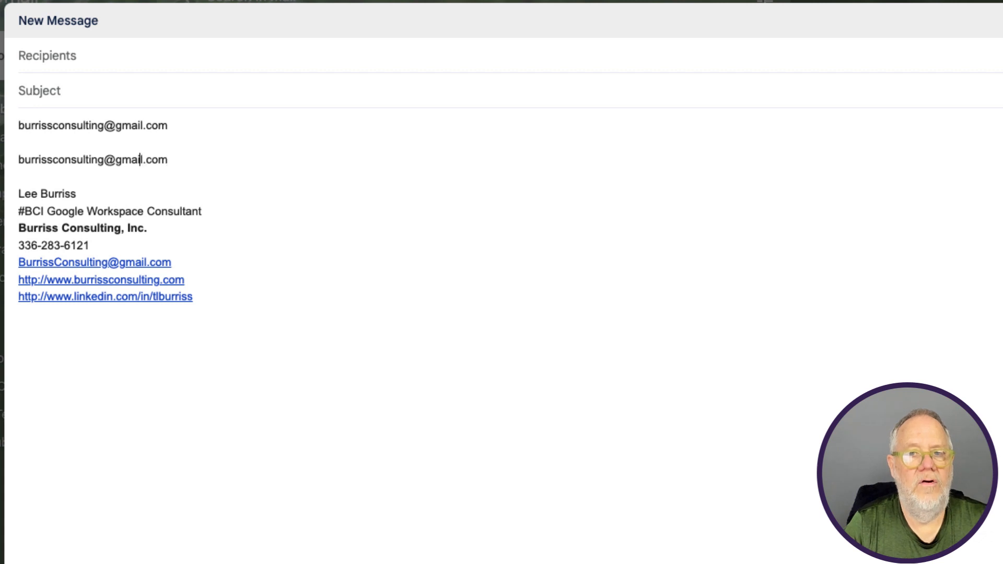
pyautogui.press('Left')
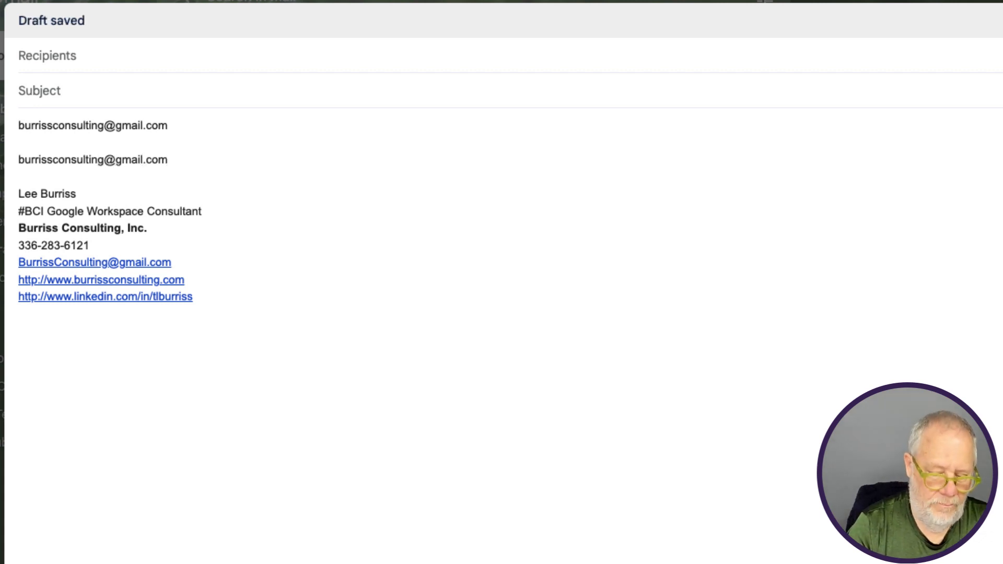
pyautogui.write('+Forms')
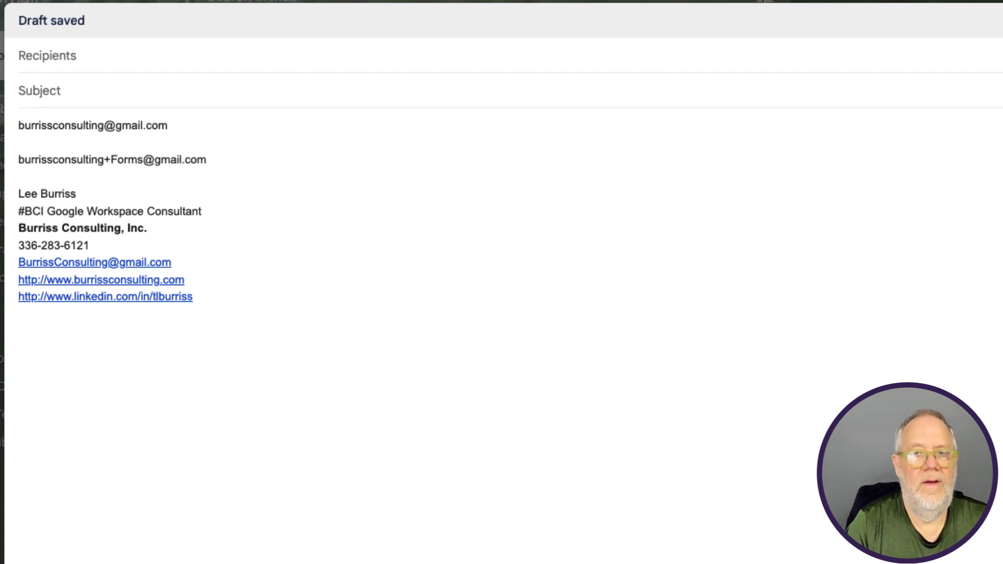
# Step: Copy the +Forms address line and paste a copy changed to '+Sheets'
pyautogui.press('Home')
pyautogui.hotkey('shift', 'End')
pyautogui.hotkey('ctrl', 'c')
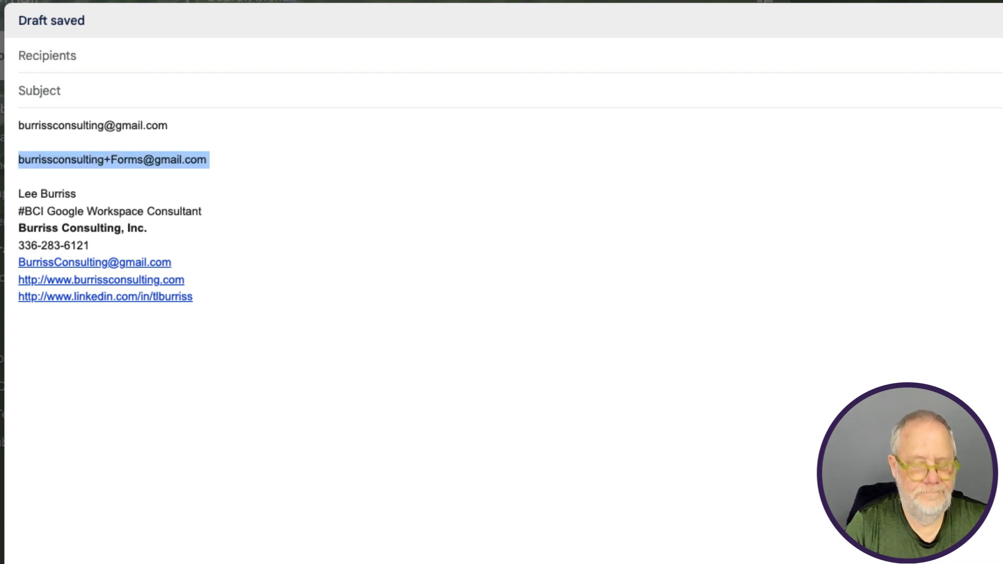
pyautogui.press('Down')
pyautogui.press('Return')
pyautogui.hotkey('ctrl', 'v')
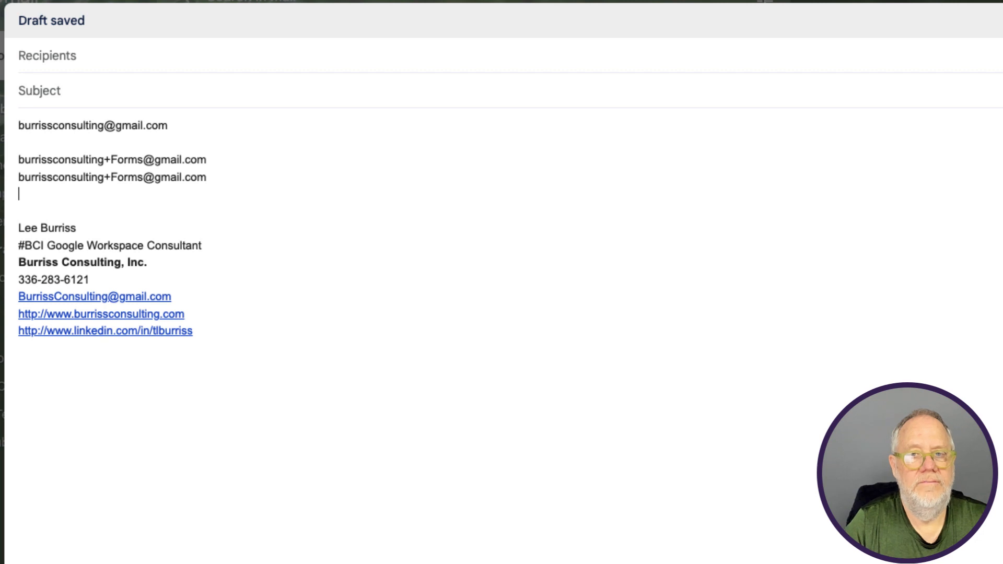
pyautogui.doubleClick(118, 178)
pyautogui.write('She')
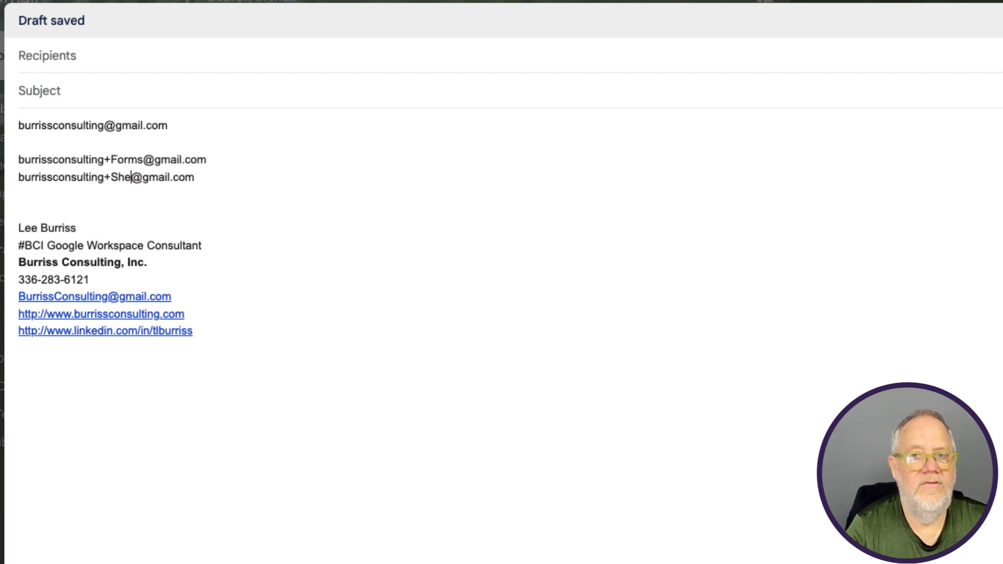
pyautogui.write('ets')
# Step: Add another pasted copy below, changed to '+Docs'
pyautogui.press('End')
pyautogui.press('Return')
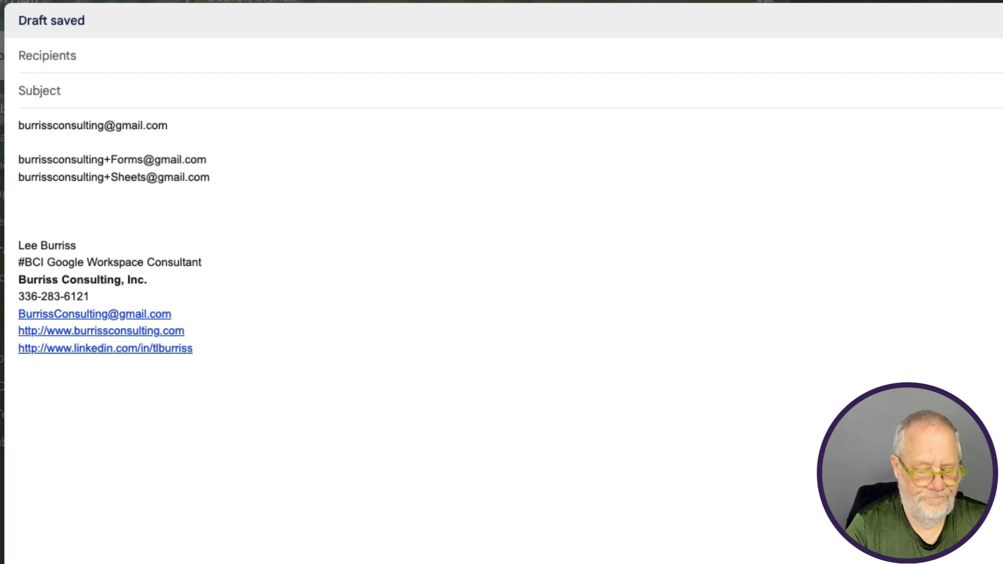
pyautogui.hotkey('ctrl', 'v')
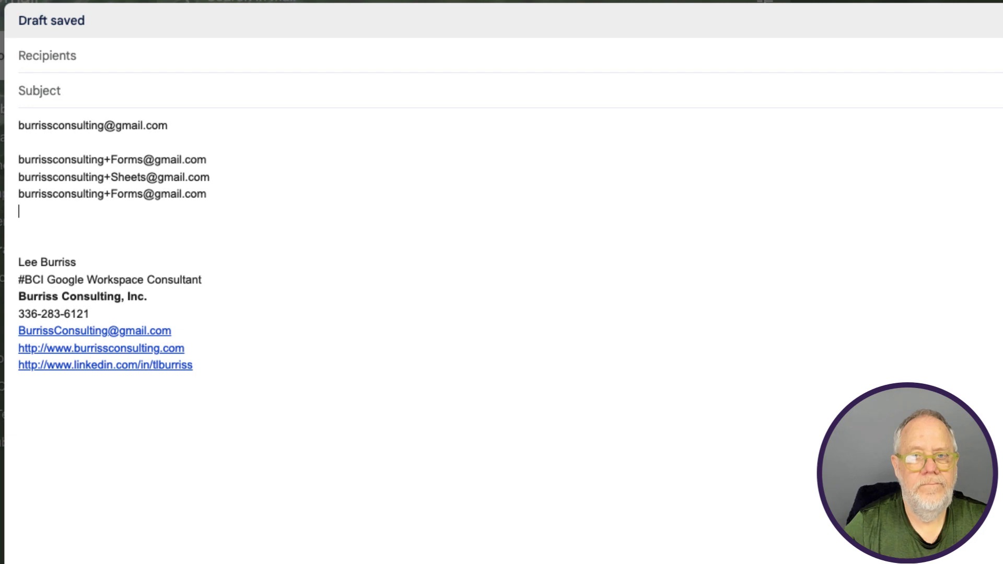
pyautogui.doubleClick(134, 194)
pyautogui.write('Docs')
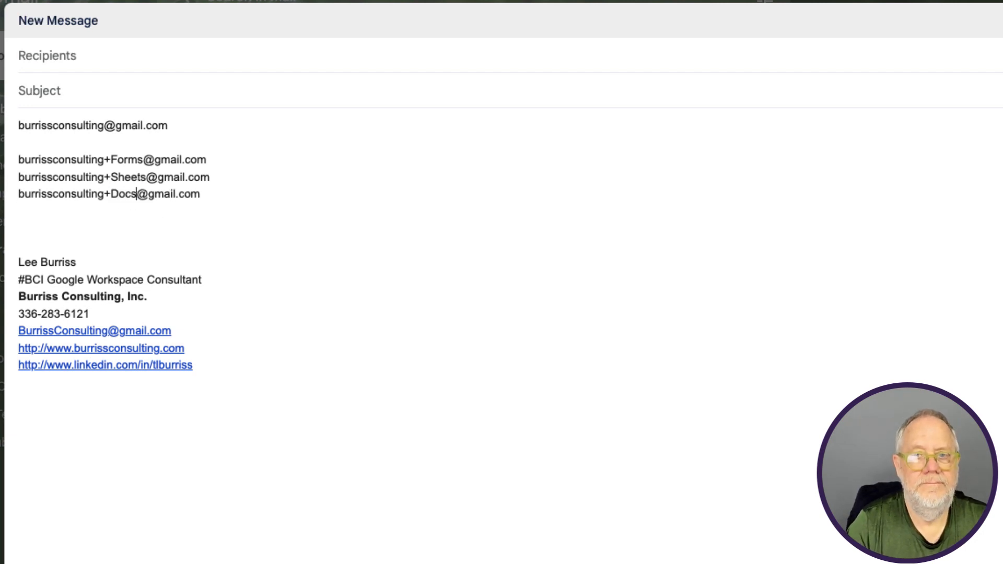
# Step: Add a final pasted copy changed to '+Contacts'
pyautogui.press('Return')
pyautogui.hotkey('ctrl', 'v')
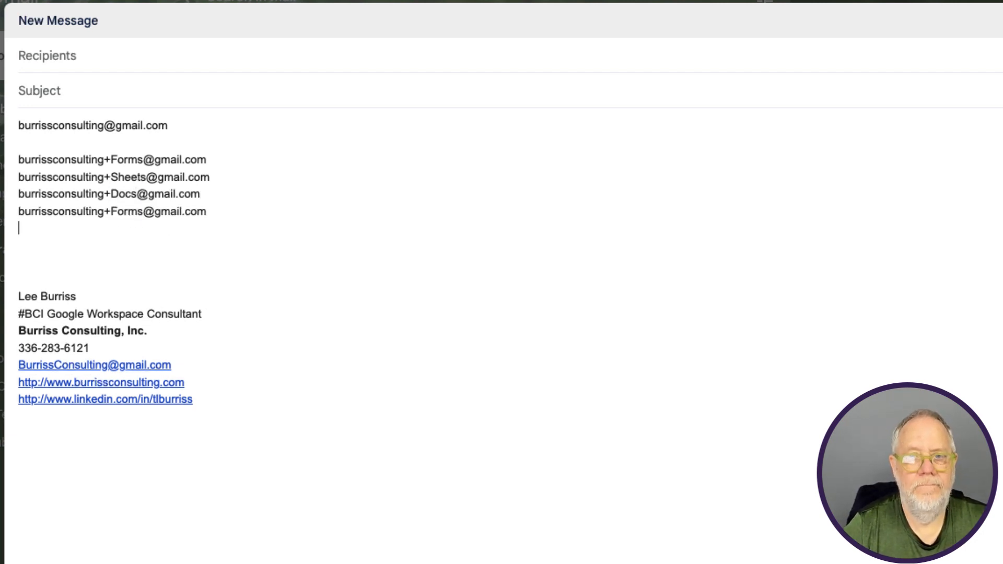
pyautogui.doubleClick(132, 212)
pyautogui.write('Contacs')
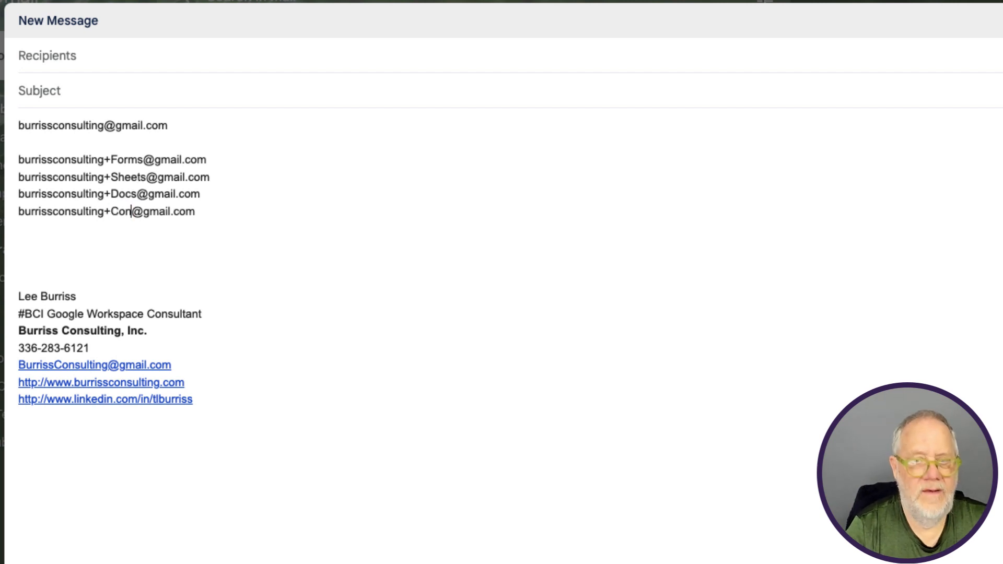
pyautogui.press('BackSpace')
pyautogui.write('ts')
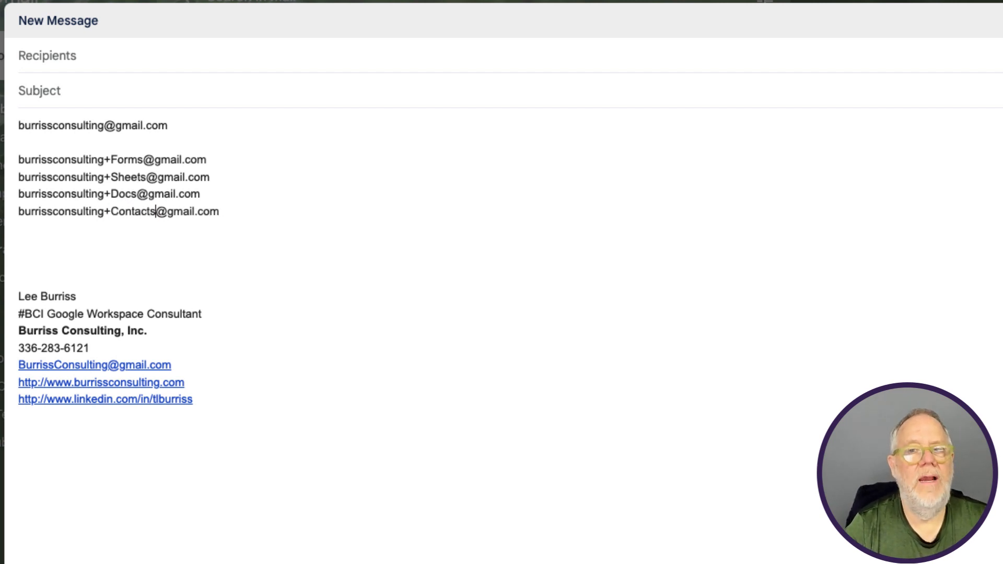
pyautogui.click(234, 176)
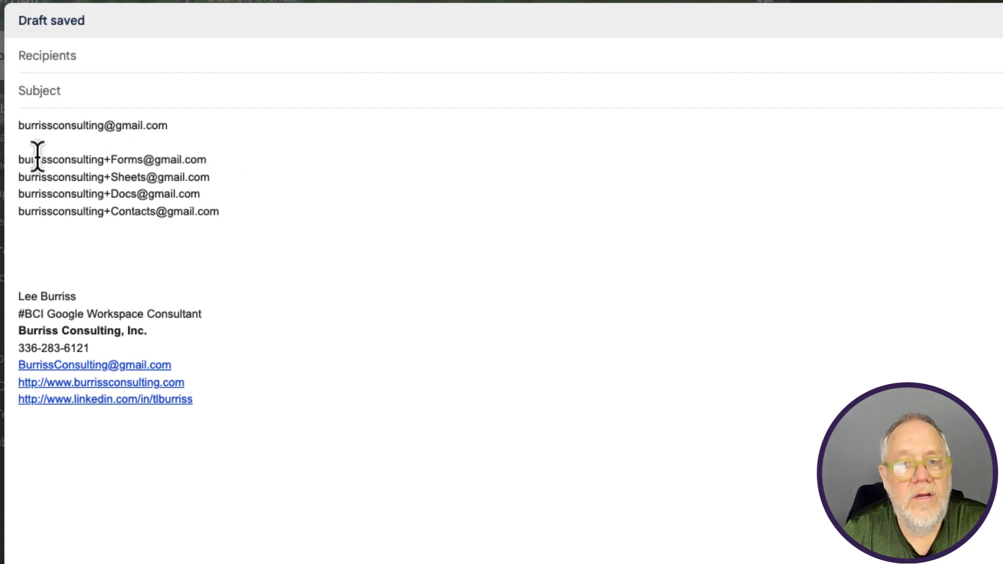
pyautogui.moveTo(177, 129); pyautogui.dragTo(19, 137)
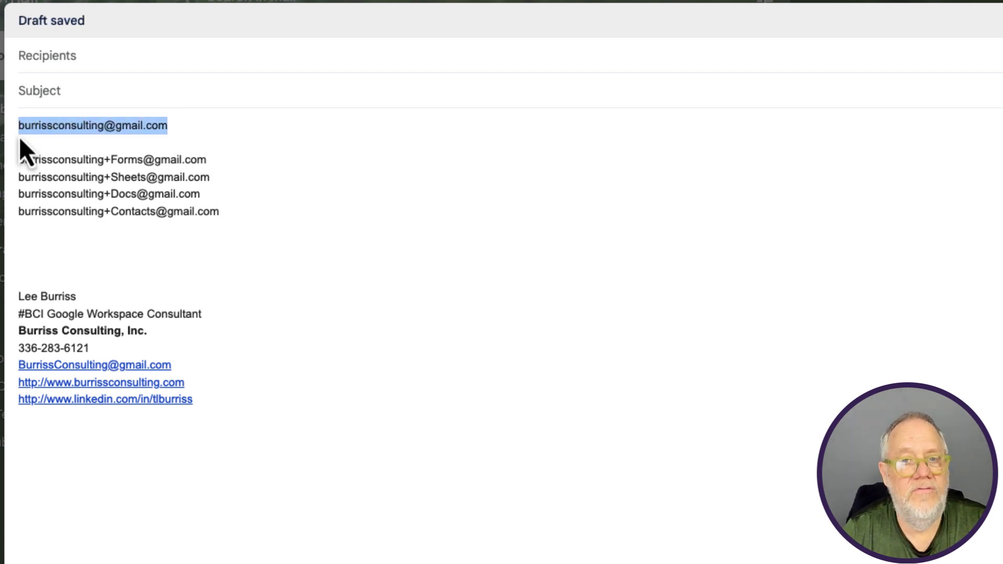
pyautogui.moveTo(105, 159); pyautogui.dragTo(142, 158)
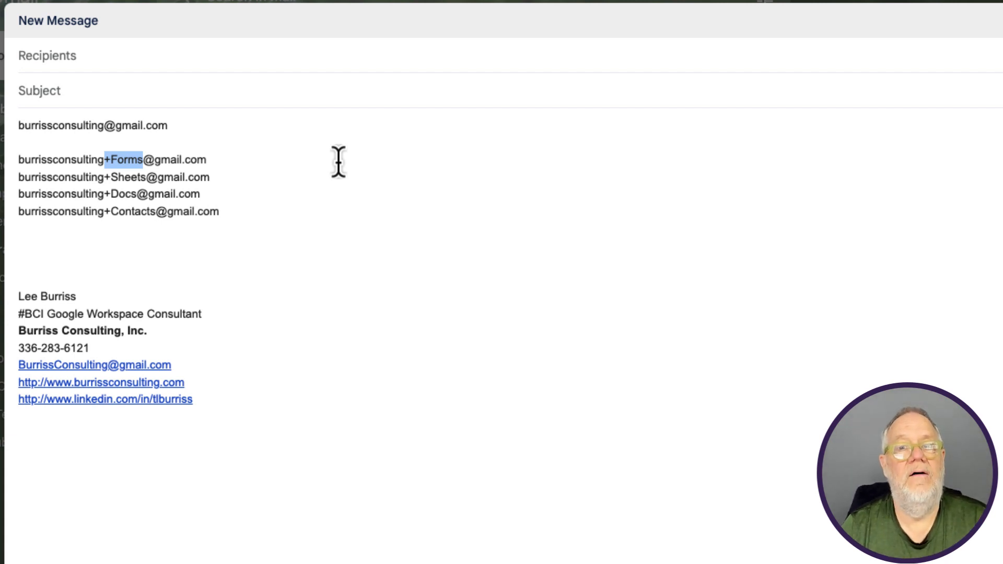
pyautogui.moveTo(104, 179); pyautogui.dragTo(150, 179)
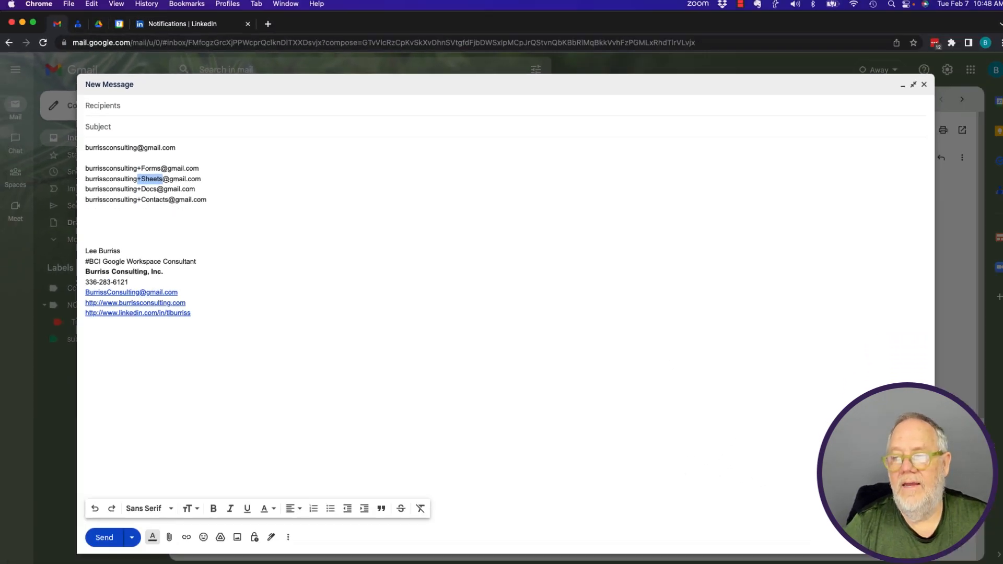
# Step: Minimise the alias draft, reopen the received testing email and highlight '+Forms' in the recipient
pyautogui.click(894, 86)
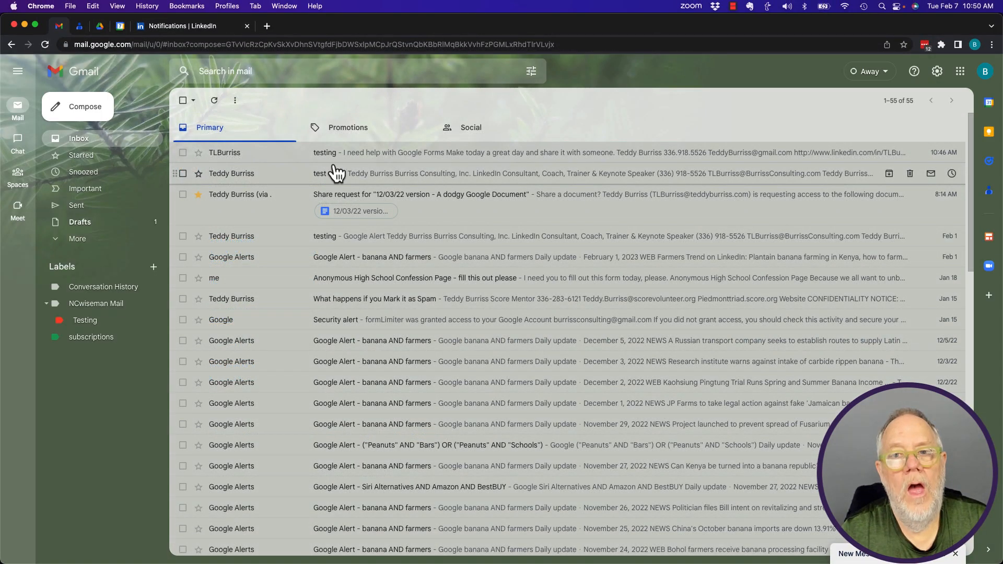
pyautogui.click(220, 151)
pyautogui.moveTo(264, 168)
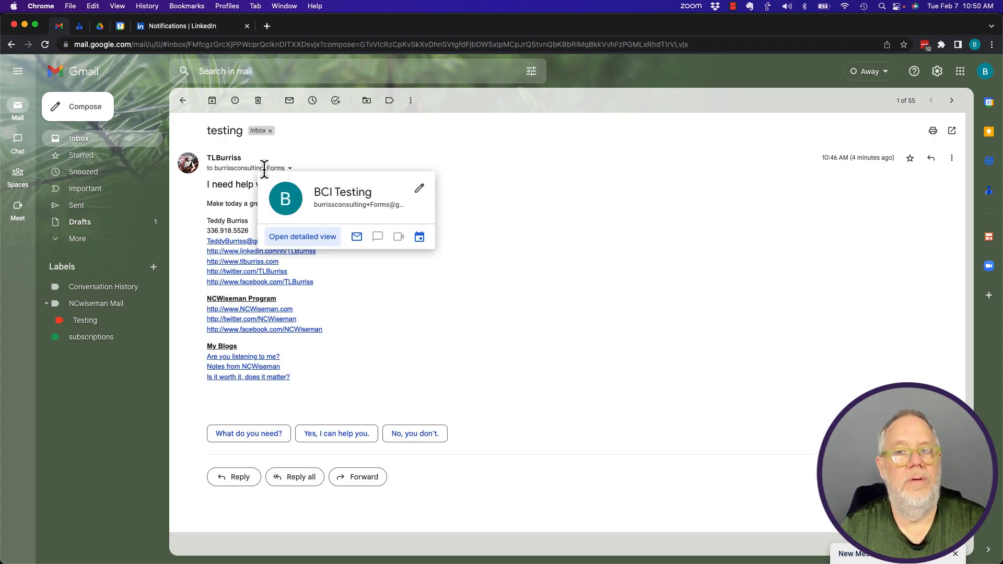
pyautogui.moveTo(265, 168); pyautogui.dragTo(285, 167)
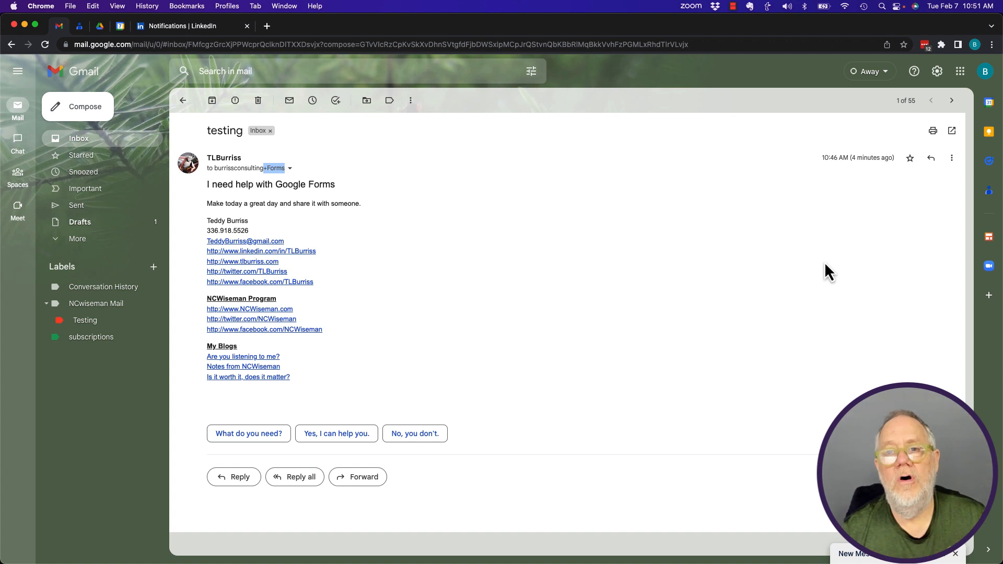
# Step: Create a filter from this message, clearing the From criterion and entering the +FORMS alias in To
pyautogui.click(952, 158)
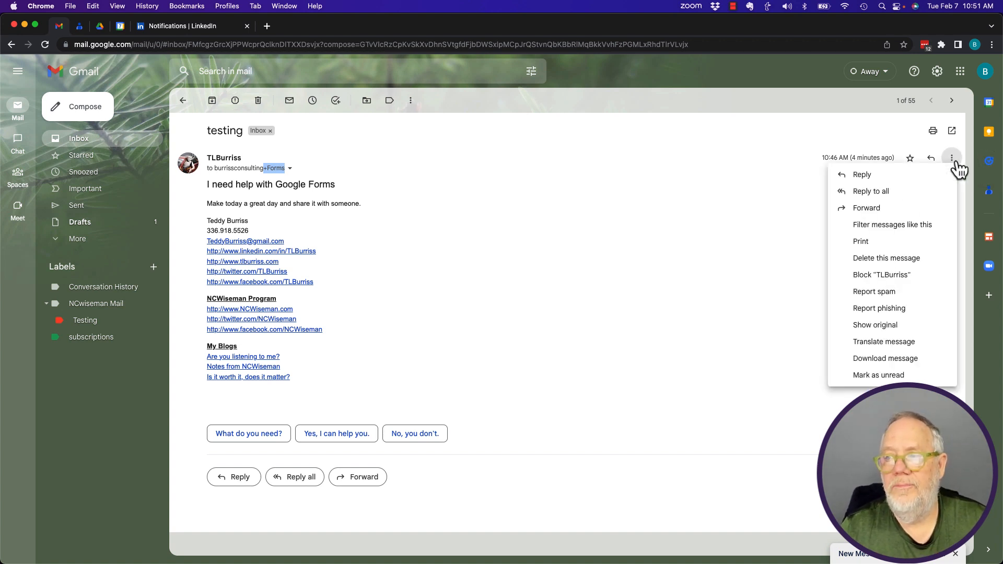
pyautogui.click(885, 226)
pyautogui.moveTo(335, 101); pyautogui.dragTo(238, 102)
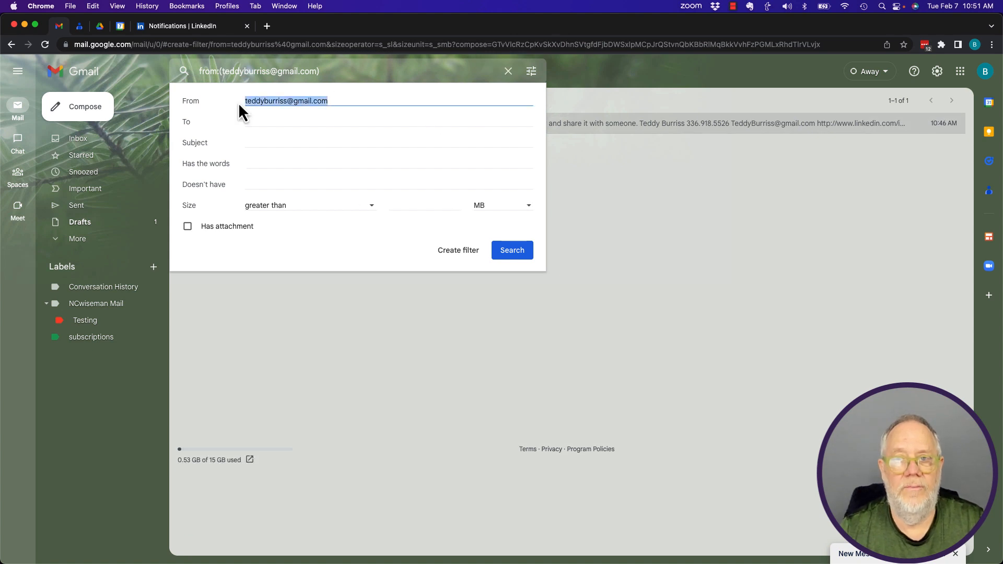
pyautogui.press('BackSpace')
pyautogui.click(255, 123)
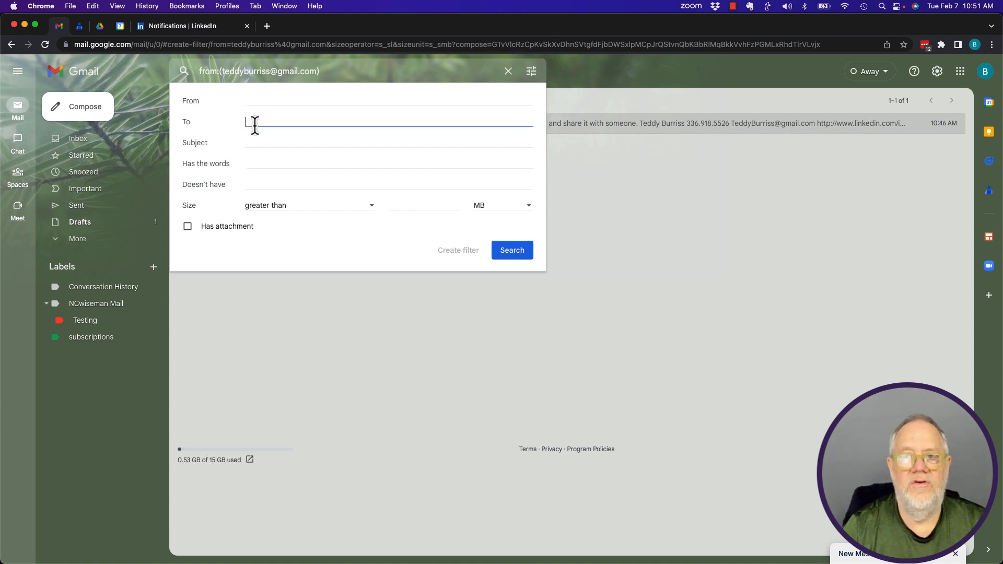
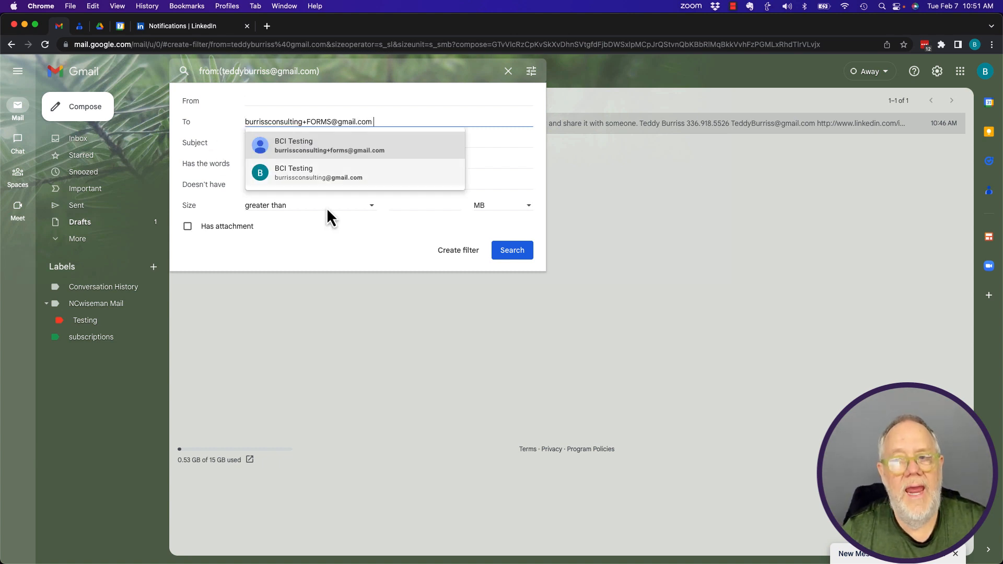
# Step: Submit the +FORMS recipient criterion to reveal the filter's action options
pyautogui.click(453, 254)
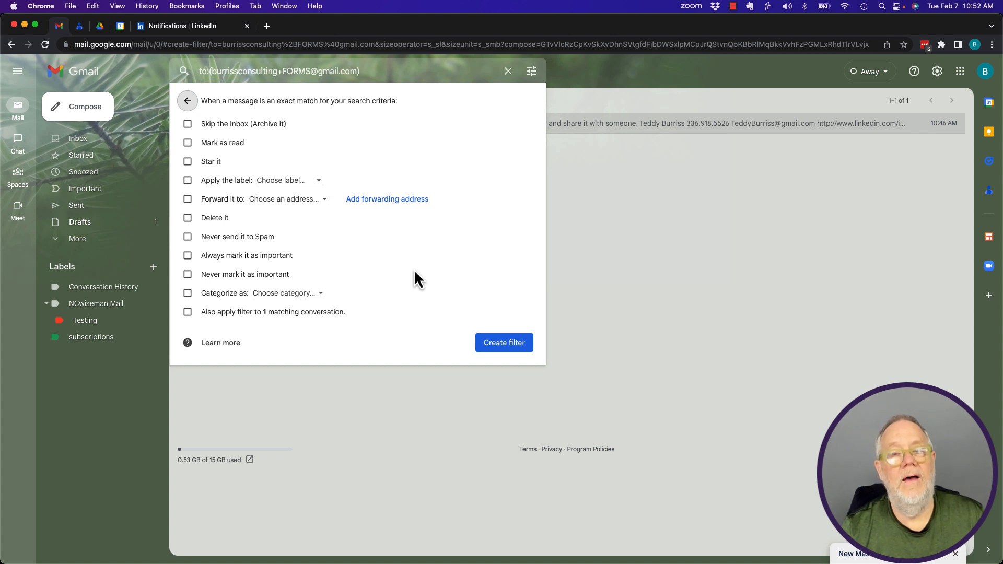
# Step: Dismiss the filter action panel and return to the +FORMS search query showing the testing conversation
pyautogui.click(213, 72)
pyautogui.moveTo(215, 73); pyautogui.dragTo(278, 74)
pyautogui.click(242, 79)
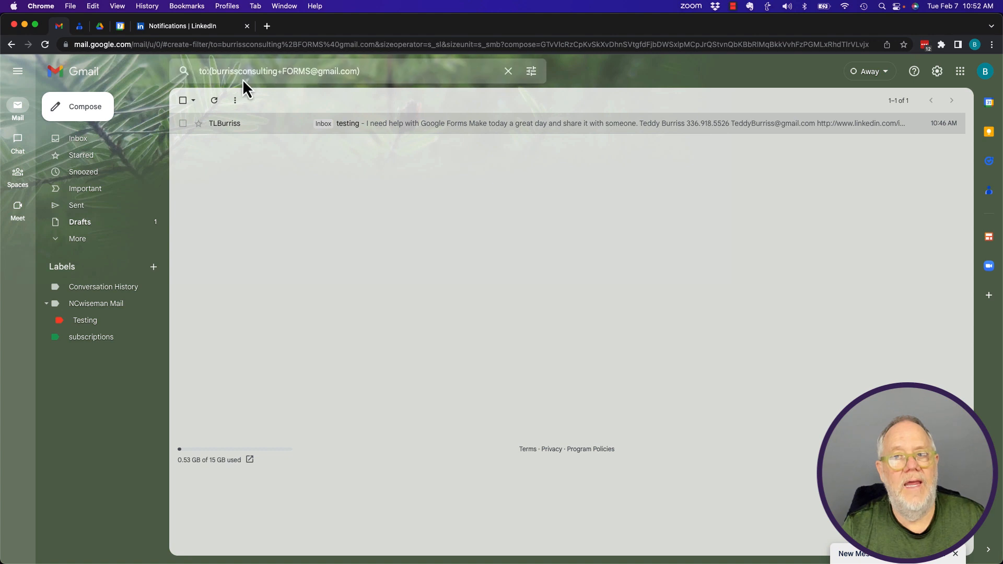
pyautogui.click(223, 78)
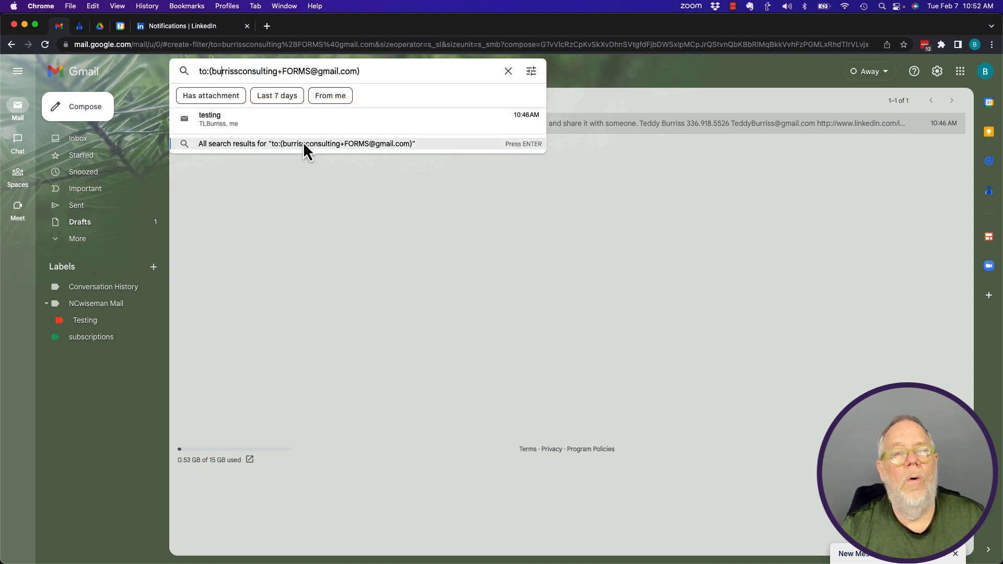